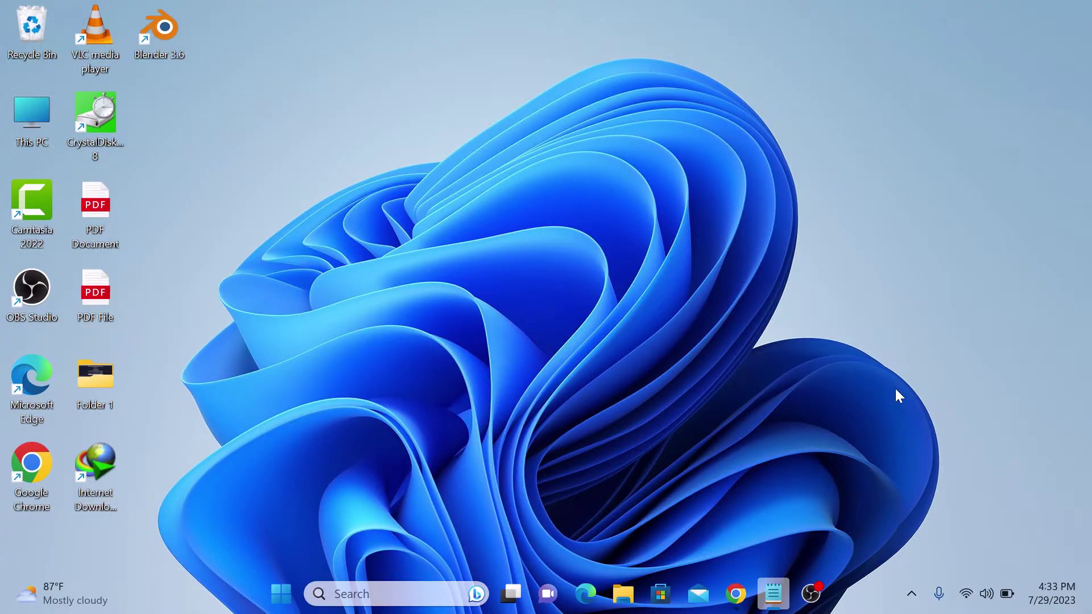
# - Launch Chrome from the taskbar and open its three-dot main menu
pyautogui.click(735, 594)
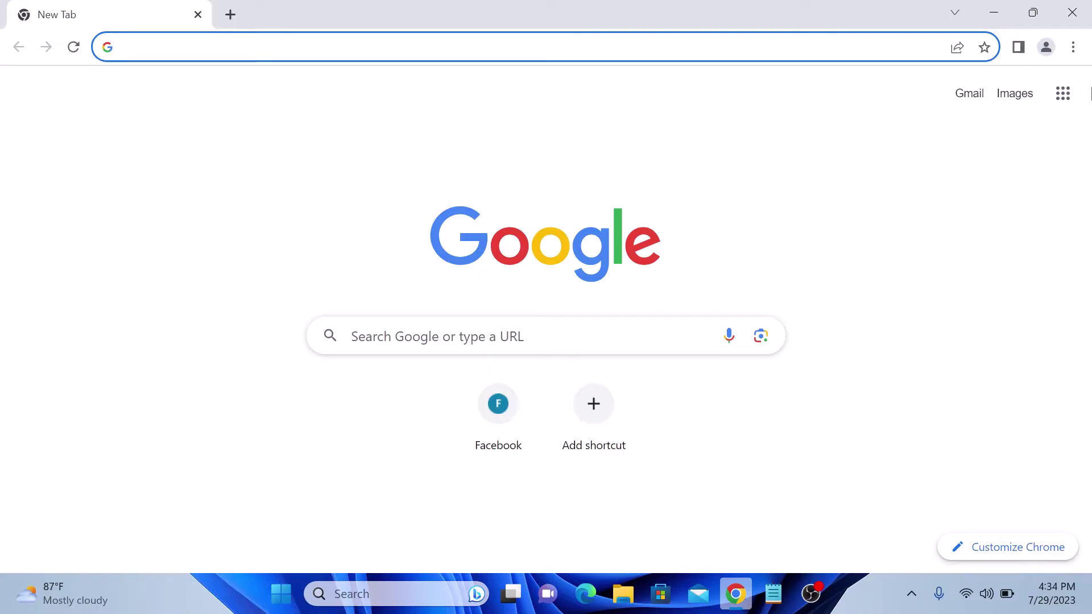
pyautogui.click(1073, 48)
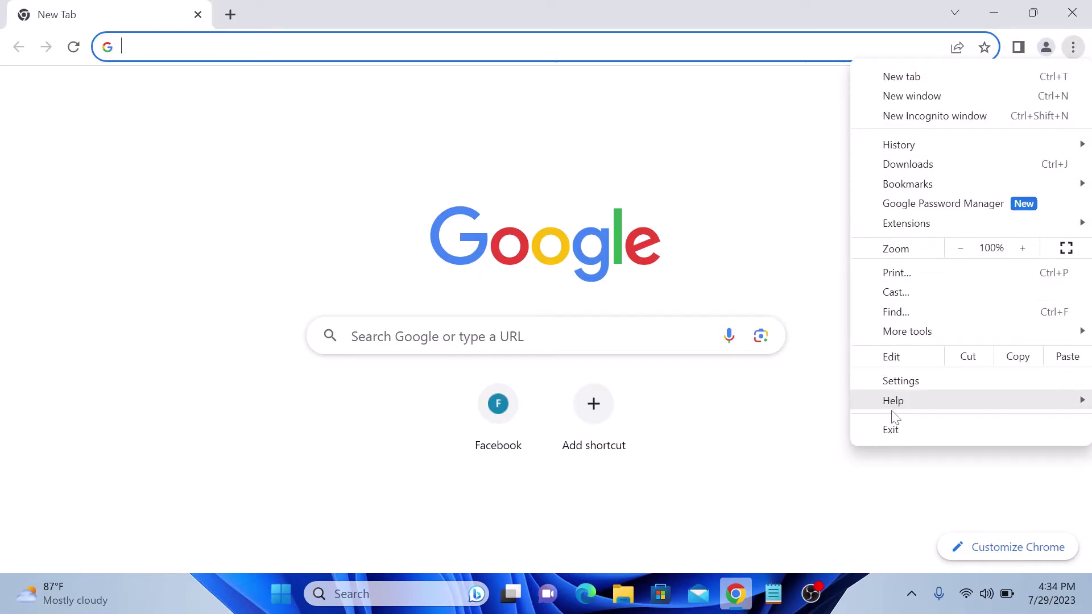
# - Go to Chrome Settings and show the Privacy and security section
pyautogui.click(923, 388)
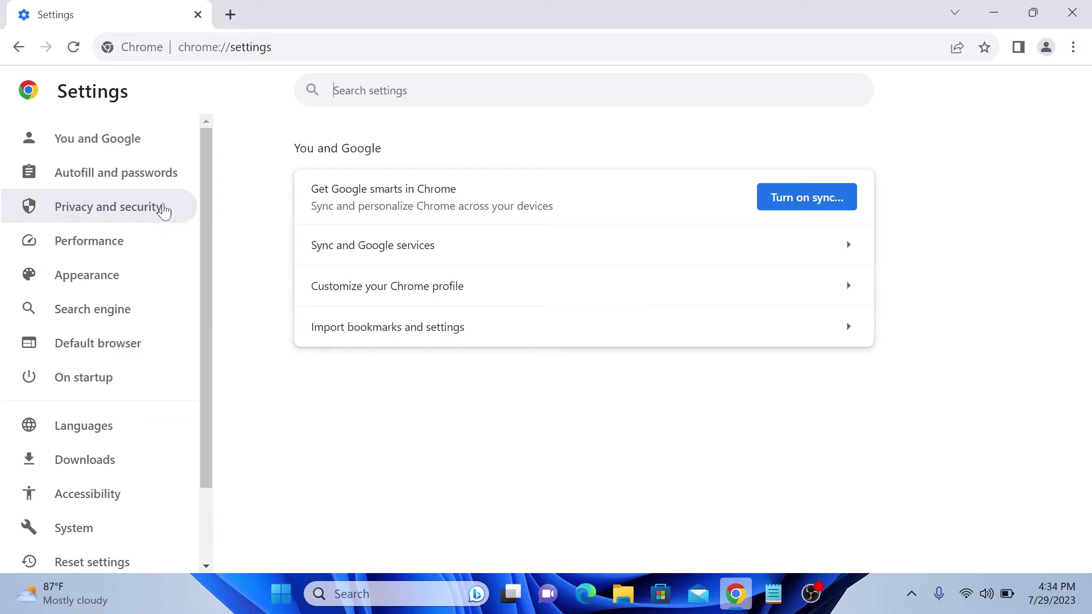
pyautogui.click(127, 207)
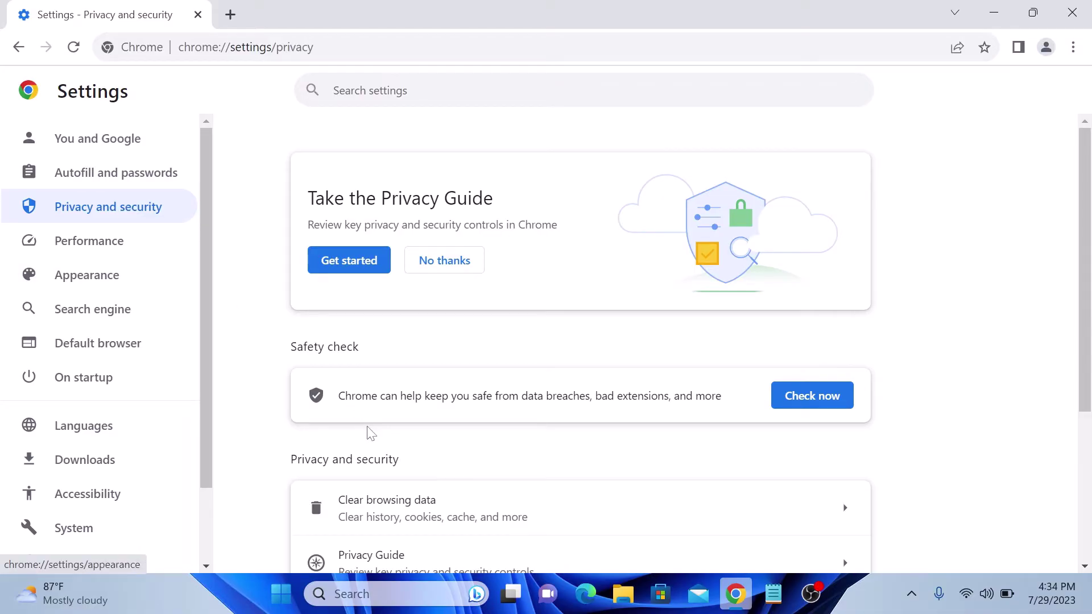
# - In Clear browsing data, check Cookies and Cached images and files, and uncheck Browsing history
pyautogui.click(429, 523)
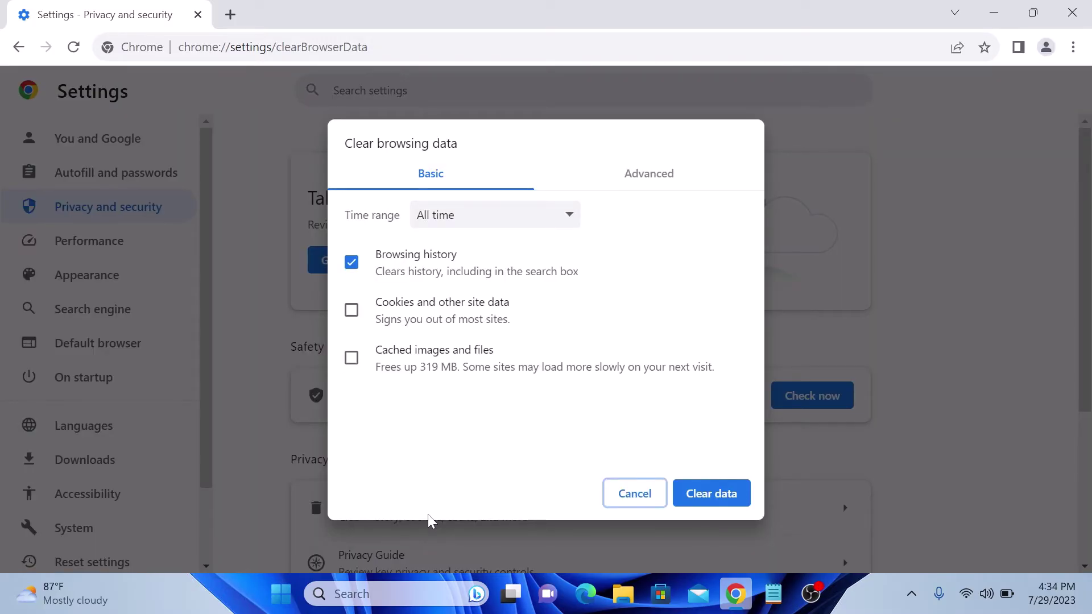
pyautogui.click(352, 310)
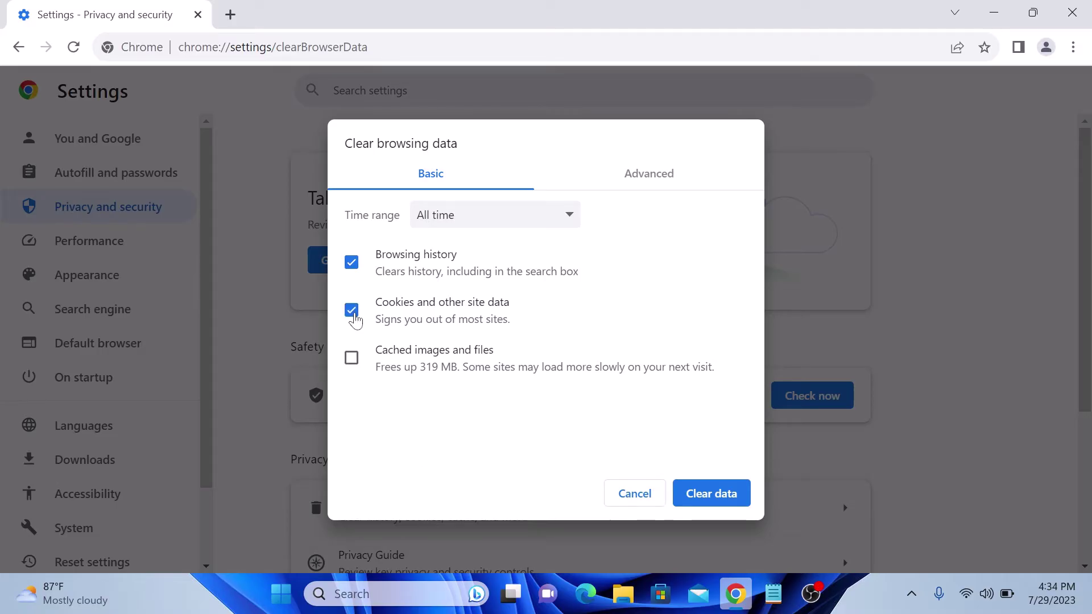
pyautogui.click(351, 358)
pyautogui.click(353, 266)
pyautogui.click(511, 224)
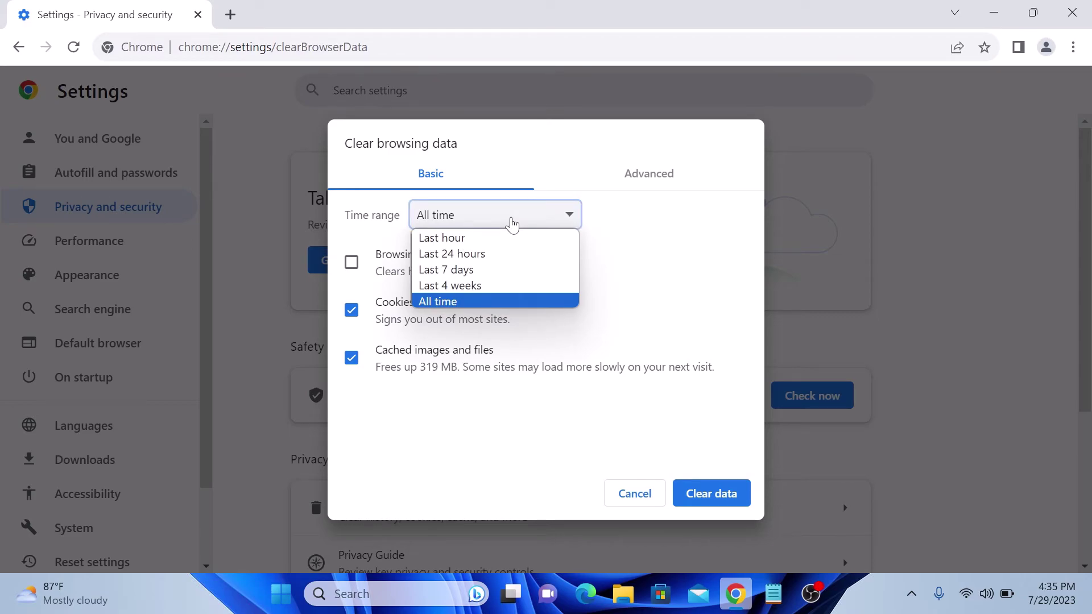
# - Select All time as the time range for clearing data
pyautogui.click(472, 303)
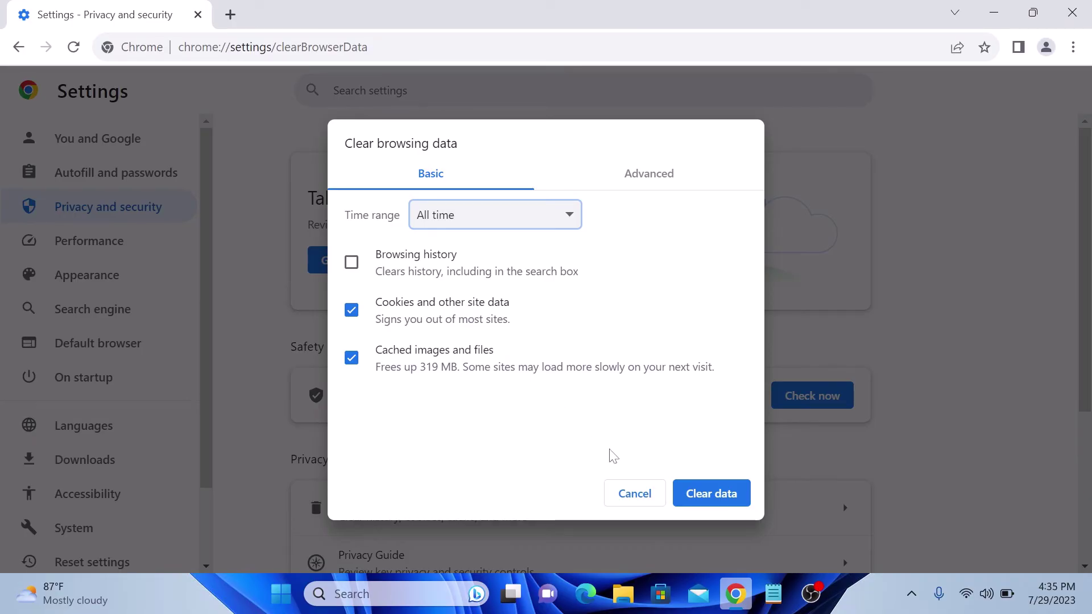
pyautogui.click(714, 493)
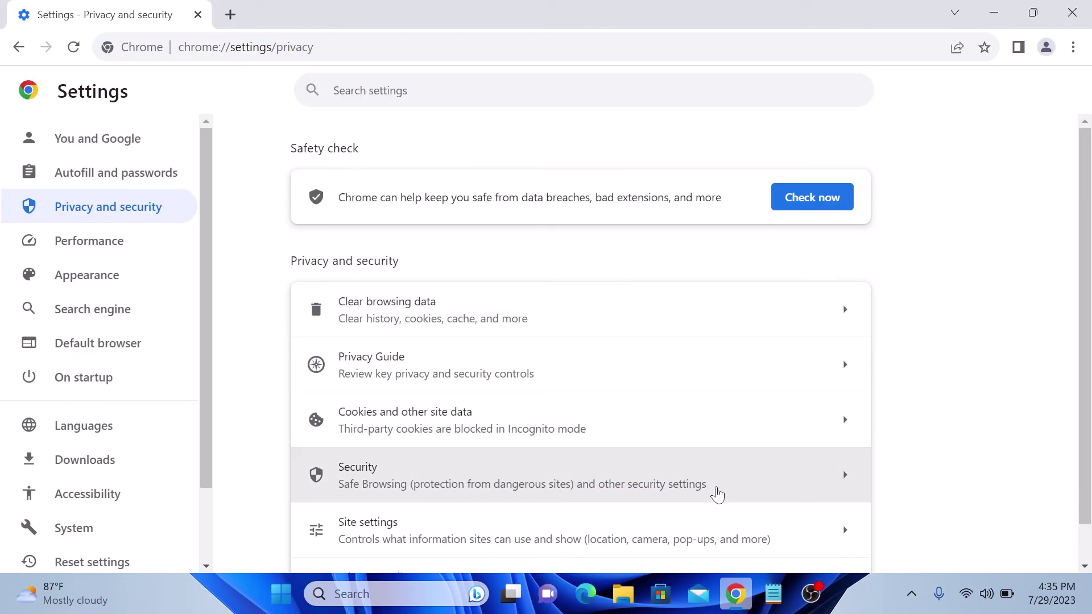